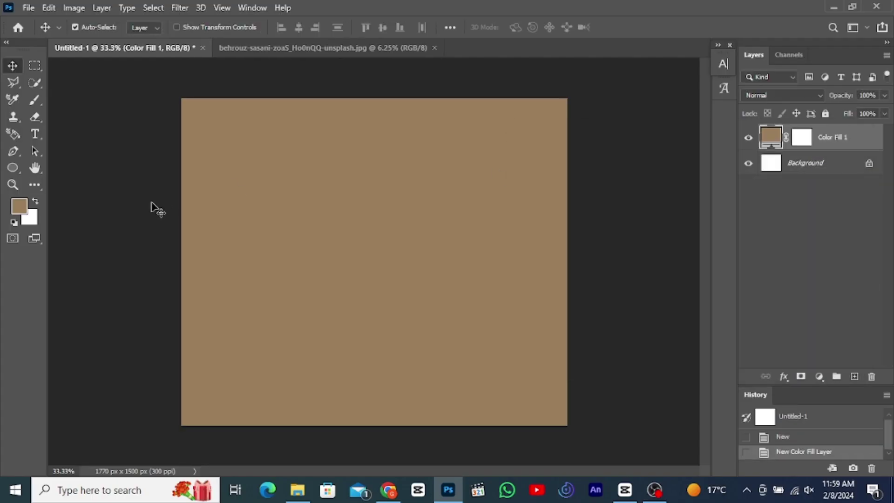
Step: Add a light grey (#bababa) letter R to the tan canvas
{"action": "key", "text": "t"}
{"action": "left_click", "coordinate": [520, 28]}
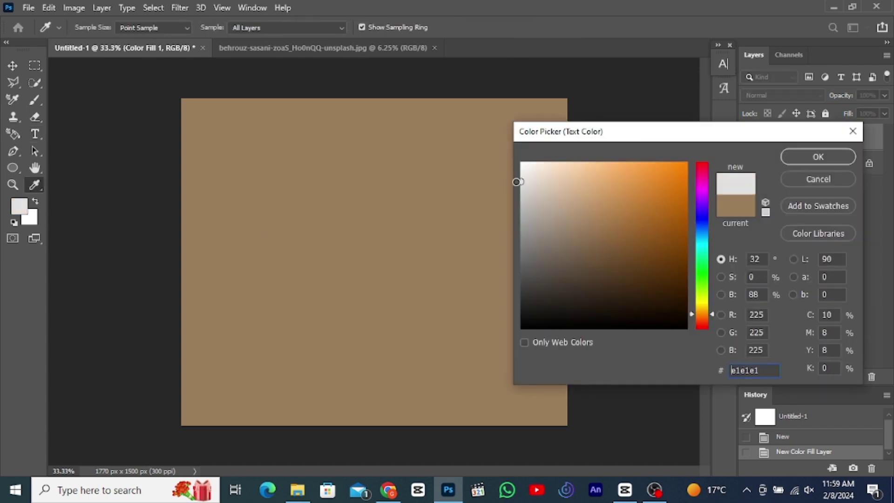
{"action": "left_click", "coordinate": [815, 155]}
{"action": "left_click", "coordinate": [367, 222]}
{"action": "type", "text": "R"}
{"action": "left_click", "coordinate": [624, 28]}
Step: Scale the letter R to fill most of the poster and centre it
{"action": "key", "text": "ctrl+t"}
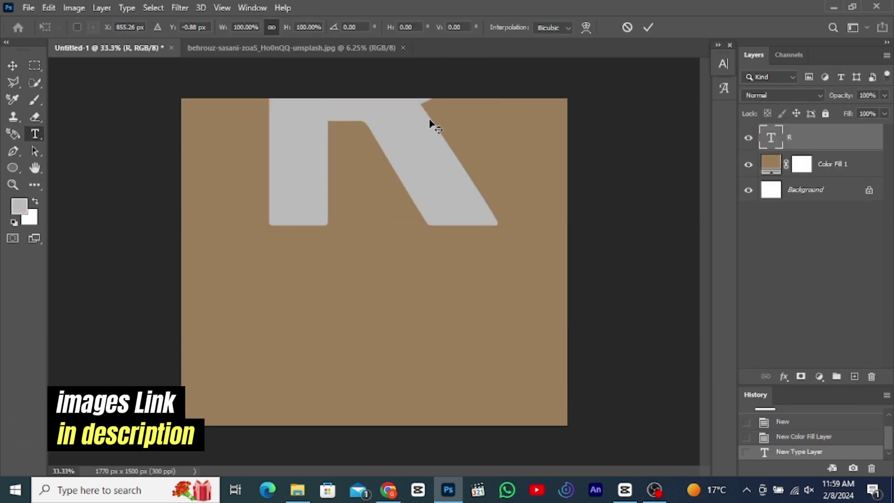
{"action": "mouse_move", "coordinate": [497, 250]}
{"action": "left_mouse_down"}
{"action": "mouse_move", "coordinate": [404, 250]}
{"action": "mouse_move", "coordinate": [427, 269]}
{"action": "left_mouse_up"}
{"action": "left_click_drag", "start_coordinate": [373, 101], "coordinate": [373, 97]}
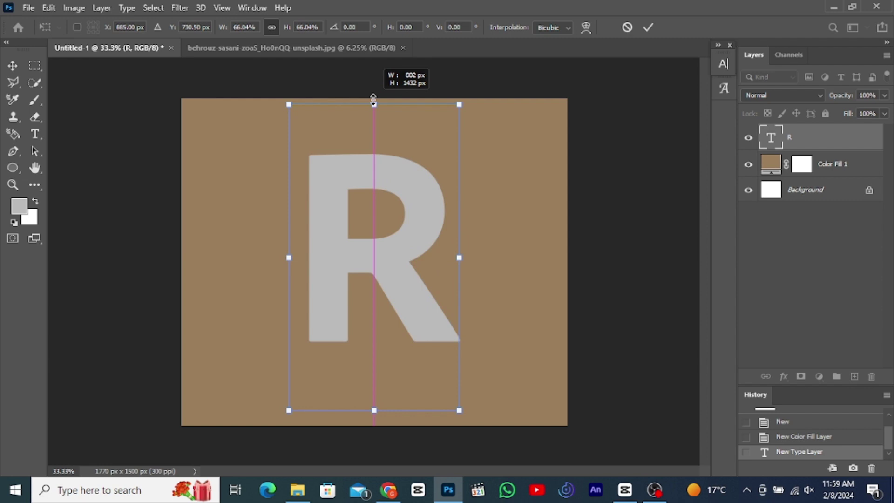
{"action": "left_click_drag", "start_coordinate": [373, 413], "coordinate": [373, 431]}
{"action": "left_click_drag", "start_coordinate": [385, 293], "coordinate": [385, 290]}
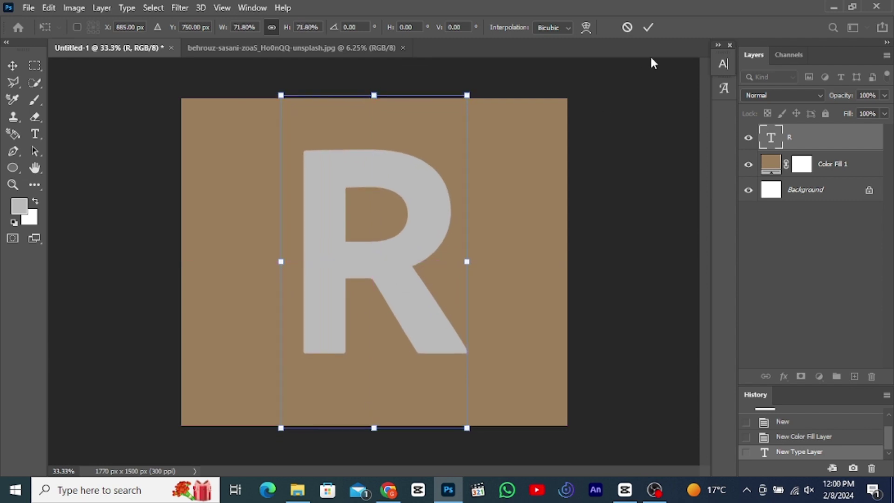
{"action": "left_click", "coordinate": [649, 28]}
{"action": "key", "text": "v"}
Step: Select the woman in the hat in her photo using Object Selection
{"action": "left_click", "coordinate": [291, 48]}
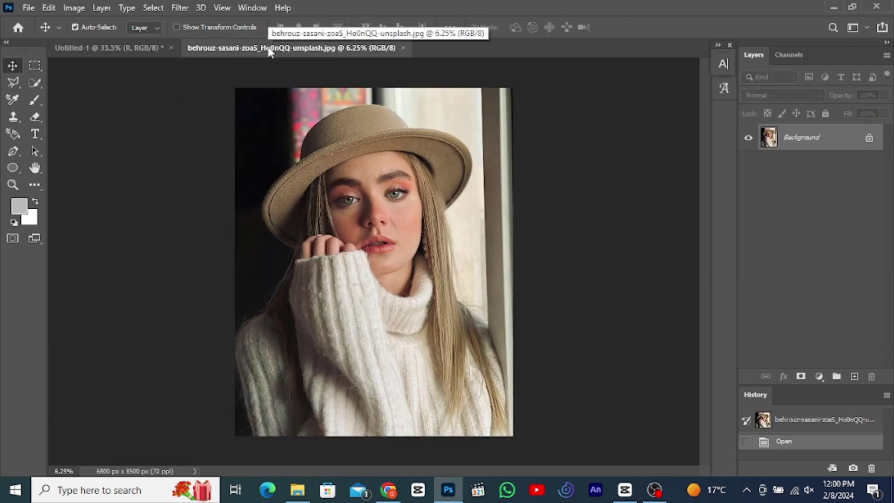
{"action": "right_click", "coordinate": [34, 82]}
{"action": "left_click", "coordinate": [102, 83]}
{"action": "left_click_drag", "start_coordinate": [232, 83], "coordinate": [517, 461]}
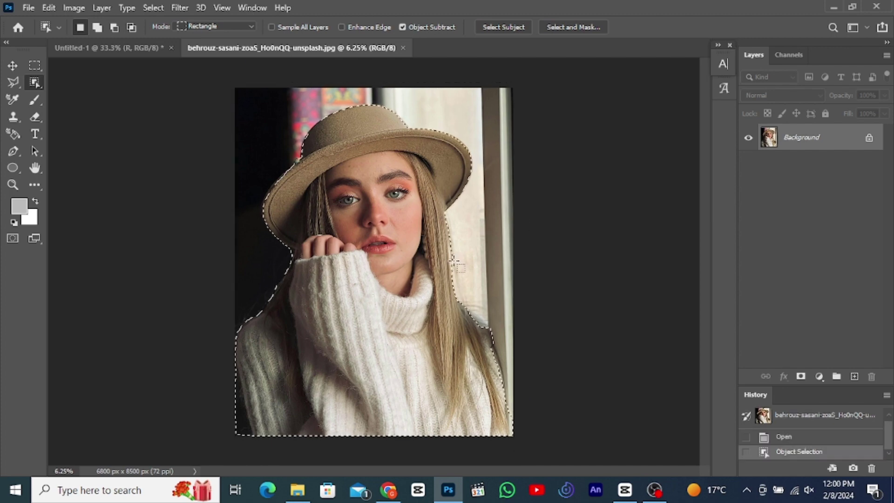
Step: Refine the selection edges in Select and Mask, outputting to a new layer
{"action": "left_click", "coordinate": [153, 8]}
{"action": "left_click", "coordinate": [198, 178]}
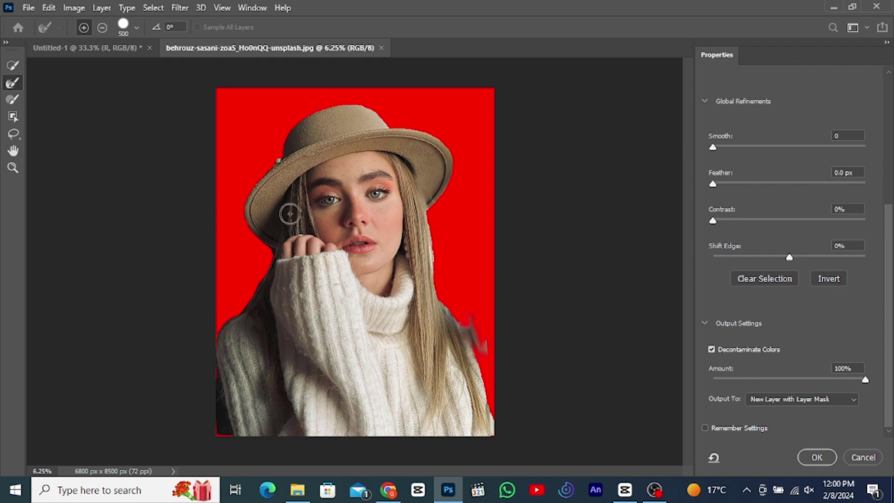
{"action": "key", "text": "alt"}
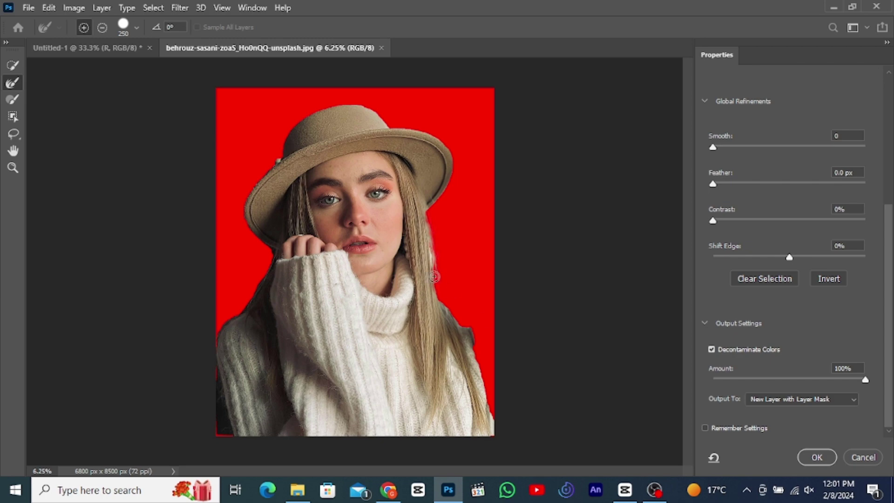
{"action": "left_click", "coordinate": [787, 398]}
{"action": "left_click", "coordinate": [817, 456]}
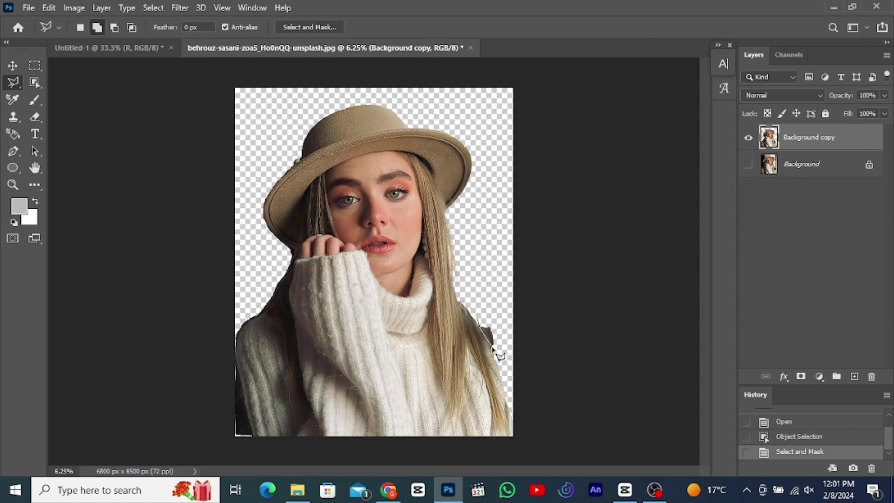
Step: Delete the stray dark spot near the hair and deselect
{"action": "key", "text": "Delete"}
{"action": "key", "text": "ctrl+d"}
{"action": "left_click", "coordinate": [12, 65]}
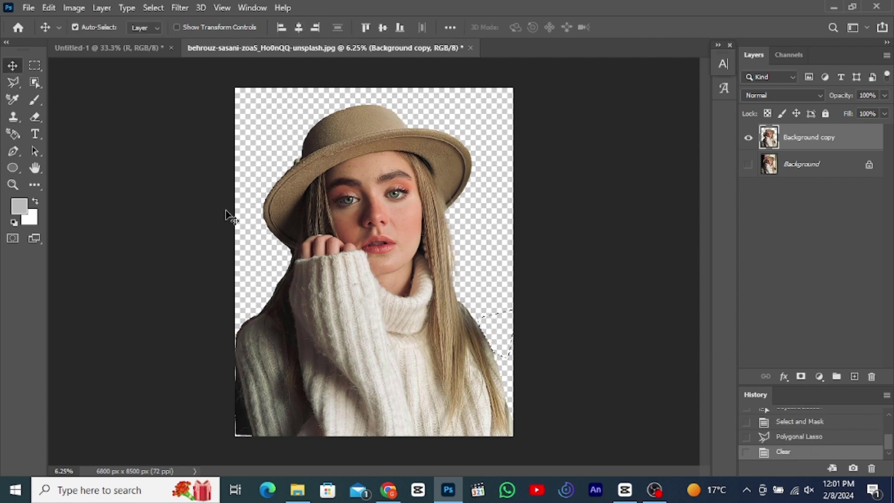
Step: Drag the cut-out into Untitled-1, then scale and position her at reduced opacity over the R
{"action": "left_click_drag", "start_coordinate": [321, 239], "coordinate": [112, 48]}
{"action": "key", "text": "ctrl+t"}
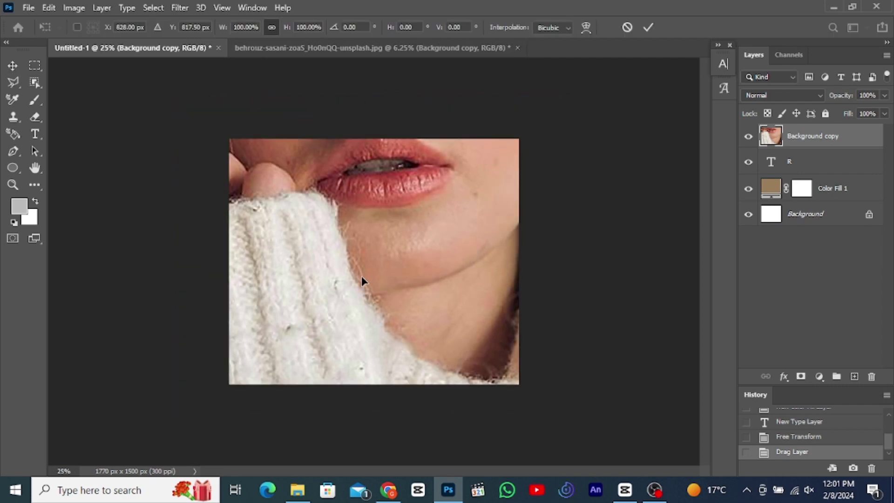
{"action": "key", "text": "ctrl+0"}
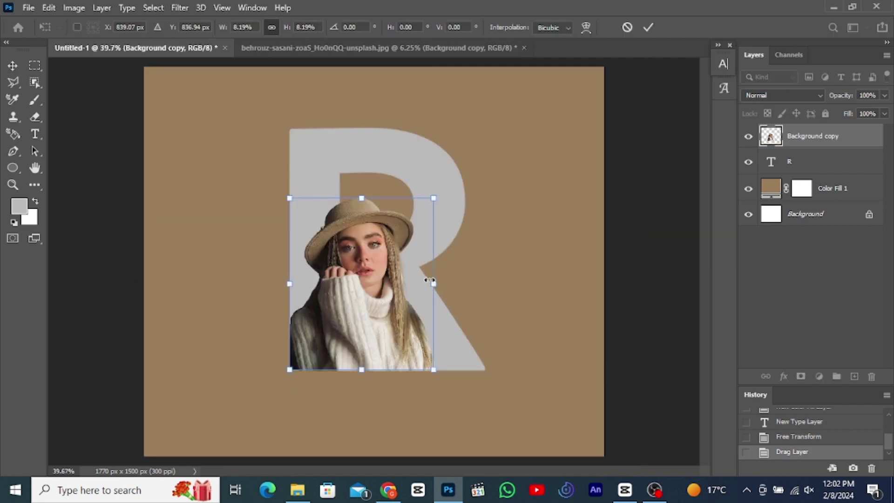
{"action": "left_click_drag", "start_coordinate": [420, 293], "coordinate": [353, 283]}
{"action": "left_click_drag", "start_coordinate": [839, 96], "coordinate": [808, 96]}
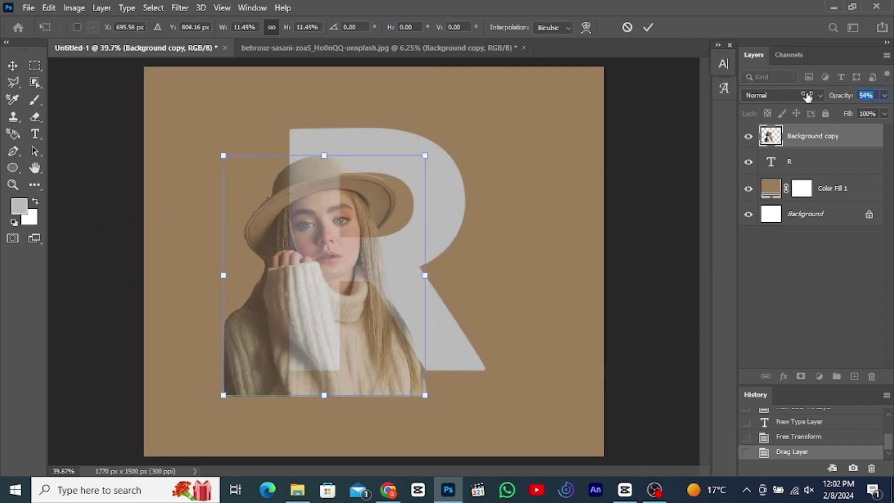
{"action": "left_click_drag", "start_coordinate": [324, 156], "coordinate": [329, 168]}
{"action": "left_click_drag", "start_coordinate": [324, 217], "coordinate": [343, 237]}
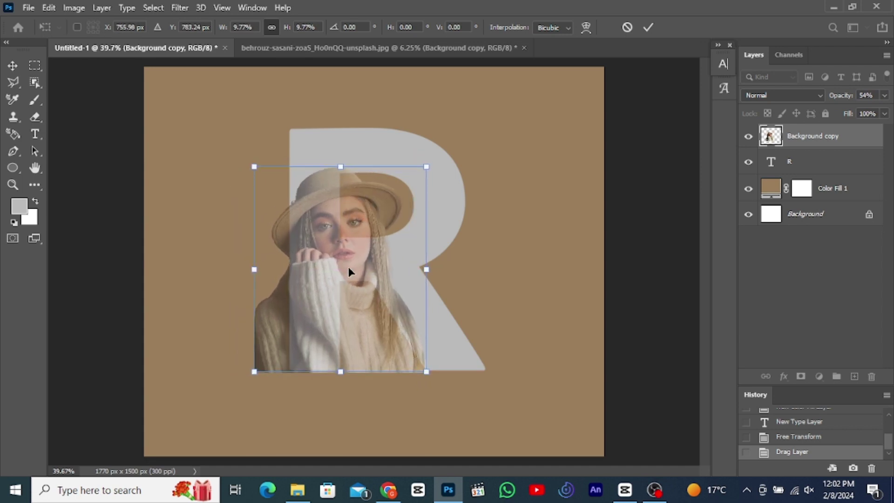
{"action": "left_click_drag", "start_coordinate": [341, 166], "coordinate": [341, 157]}
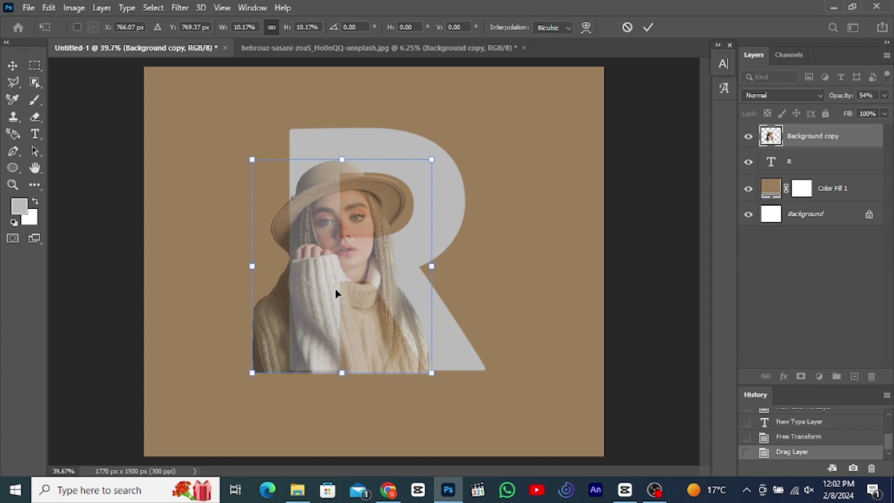
{"action": "left_click", "coordinate": [650, 28]}
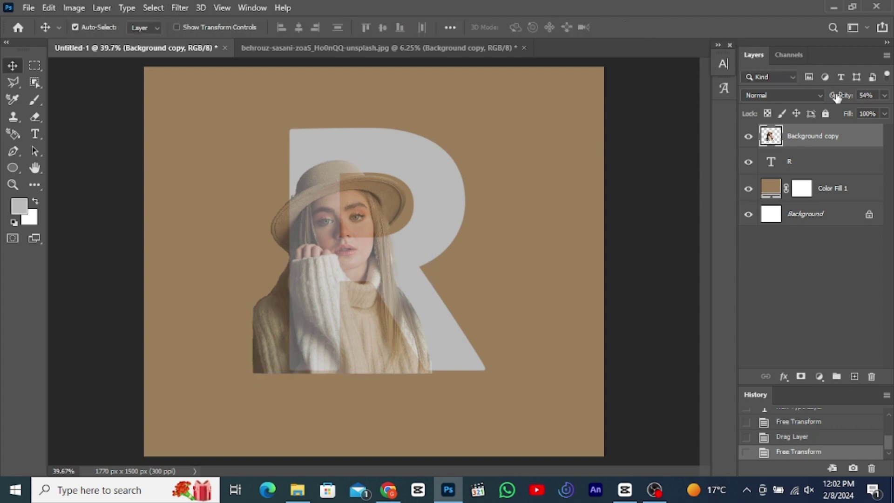
Step: Restore the woman to full opacity, clip her to the R, and duplicate her layer
{"action": "left_click", "coordinate": [845, 95]}
{"action": "right_click", "coordinate": [817, 136]}
{"action": "left_click", "coordinate": [687, 251]}
{"action": "left_click", "coordinate": [796, 377]}
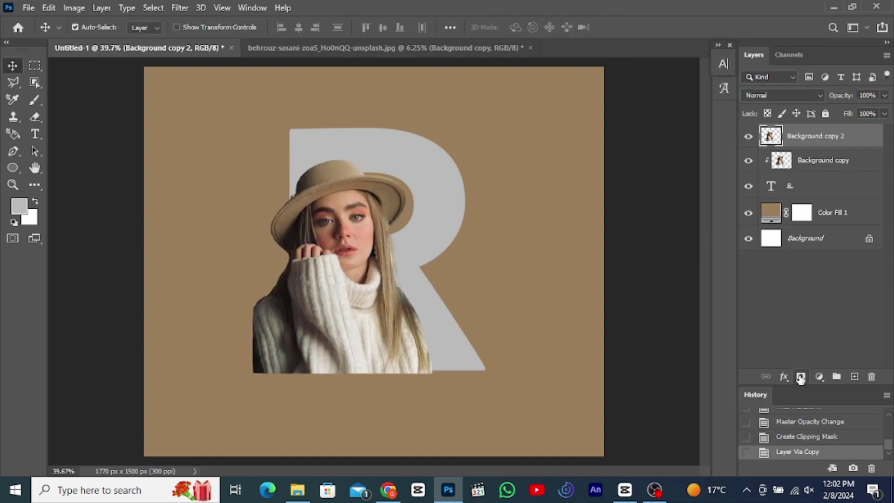
{"action": "key", "text": "ctrl+j"}
Step: Load the R's shape as a selection and invert it
{"action": "right_click", "coordinate": [768, 185]}
{"action": "left_click", "coordinate": [763, 221]}
{"action": "left_click", "coordinate": [154, 8]}
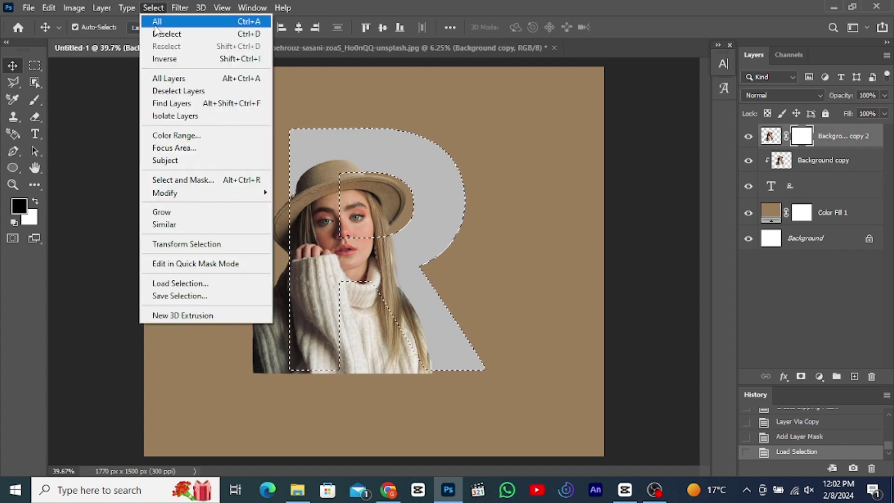
{"action": "left_click", "coordinate": [168, 64]}
Step: Paint black with a hard round brush to hide the sweater outside the R, then deselect
{"action": "left_click", "coordinate": [34, 100]}
{"action": "left_click", "coordinate": [93, 28]}
{"action": "left_click", "coordinate": [42, 84]}
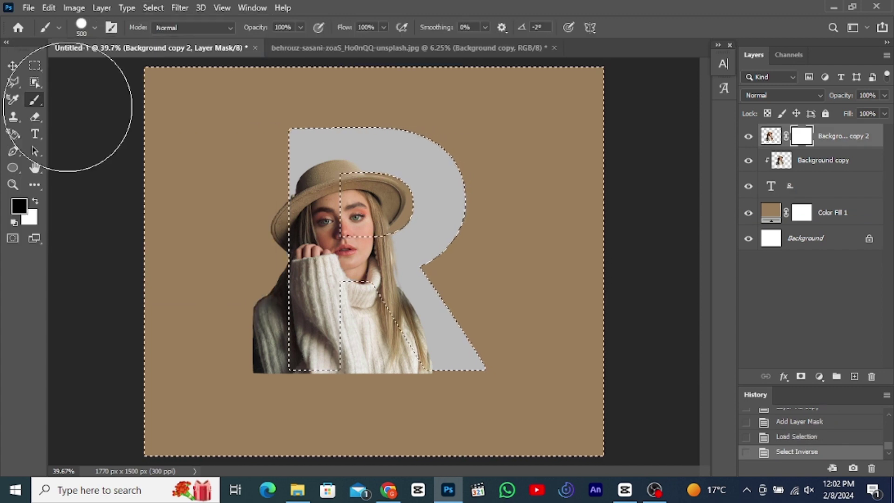
{"action": "mouse_move", "coordinate": [270, 319]}
{"action": "left_mouse_down"}
{"action": "mouse_move", "coordinate": [428, 419]}
{"action": "mouse_move", "coordinate": [377, 336]}
{"action": "mouse_move", "coordinate": [276, 380]}
{"action": "left_mouse_up"}
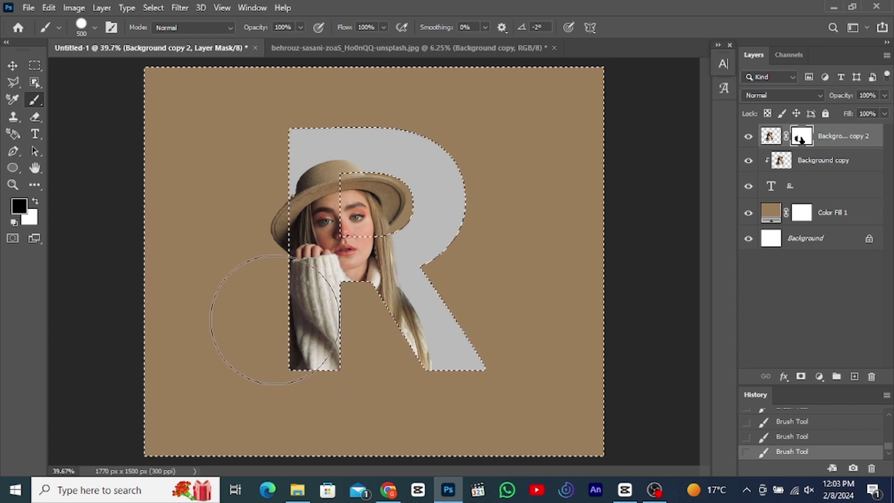
{"action": "key", "text": "ctrl+d"}
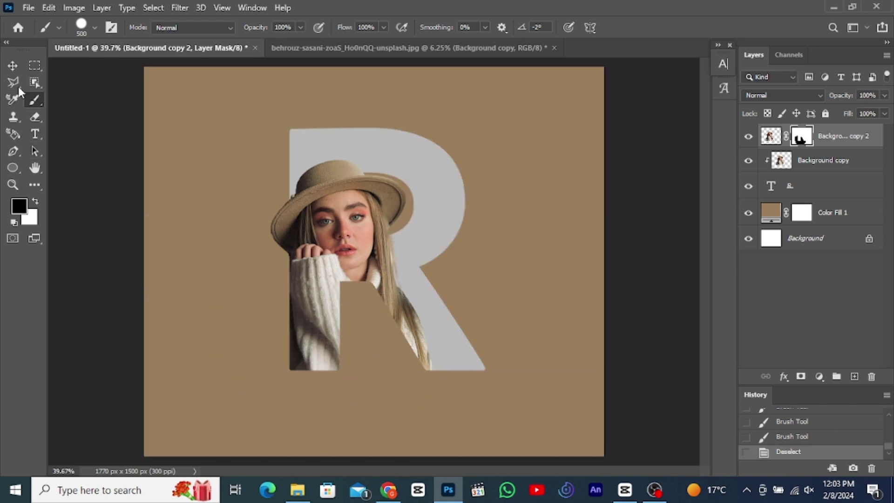
{"action": "left_click", "coordinate": [13, 66]}
Step: Recolour the letter R dark brown (#7d6447)
{"action": "double_click", "coordinate": [771, 186]}
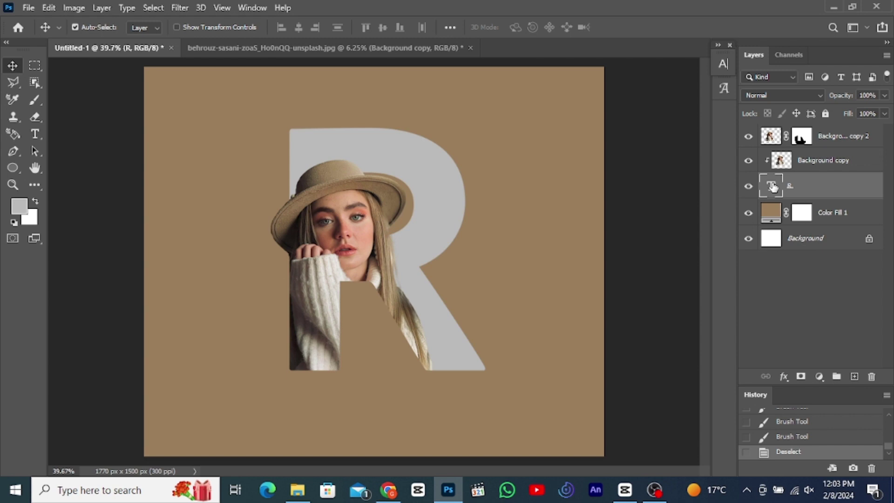
{"action": "left_click", "coordinate": [523, 27]}
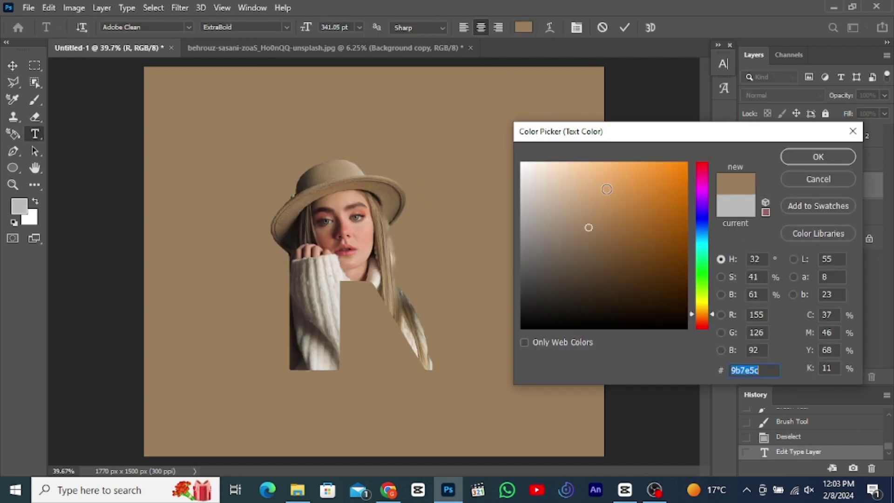
{"action": "mouse_move", "coordinate": [602, 216]}
{"action": "left_mouse_down"}
{"action": "mouse_move", "coordinate": [612, 204]}
{"action": "mouse_move", "coordinate": [592, 240]}
{"action": "left_mouse_up"}
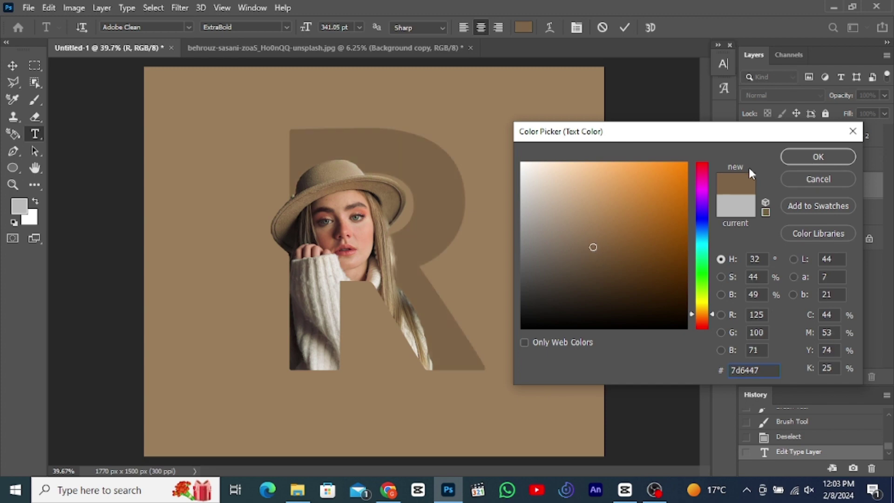
{"action": "left_click", "coordinate": [818, 157]}
{"action": "left_click", "coordinate": [626, 28]}
Step: Add a gradient Stroke to the R and set its first stop to brown
{"action": "double_click", "coordinate": [852, 192]}
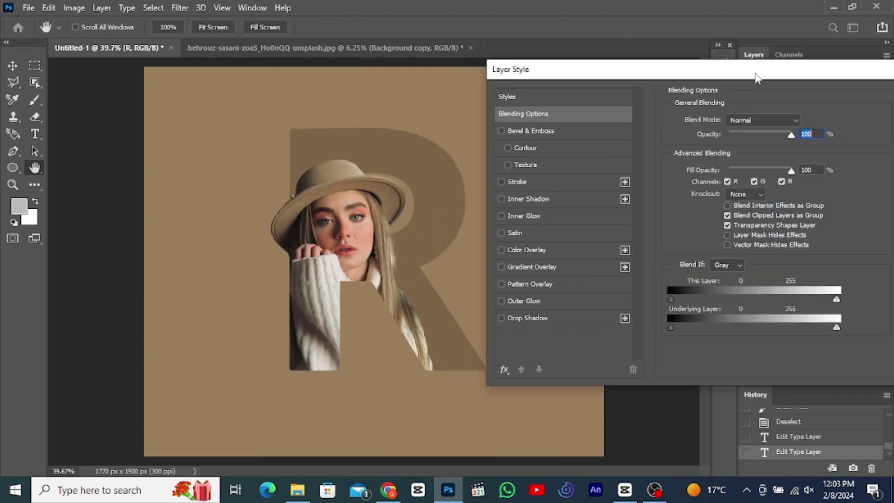
{"action": "left_click", "coordinate": [535, 185]}
{"action": "left_click", "coordinate": [740, 224]}
{"action": "left_click", "coordinate": [693, 307]}
{"action": "double_click", "coordinate": [694, 307]}
{"action": "left_click", "coordinate": [588, 228]}
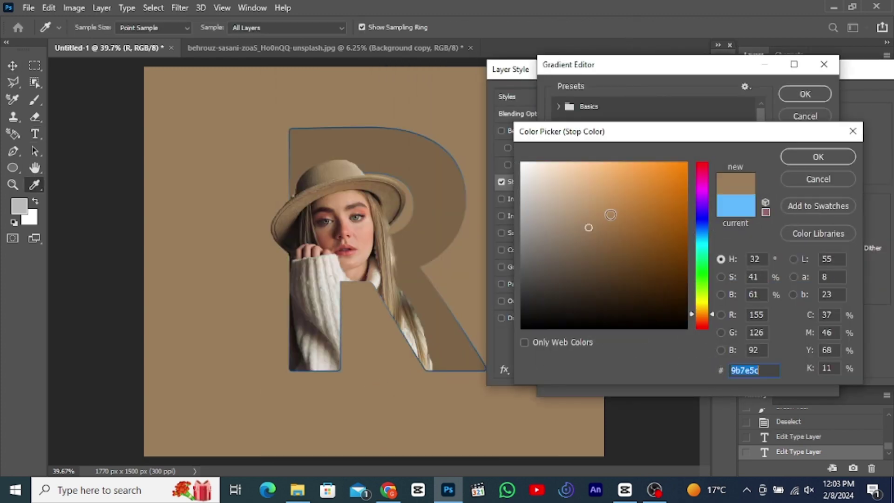
{"action": "left_click", "coordinate": [818, 156]}
Step: Set the remaining stroke gradient stops to brown and accept the gradient
{"action": "double_click", "coordinate": [559, 303]}
{"action": "left_click", "coordinate": [588, 227]}
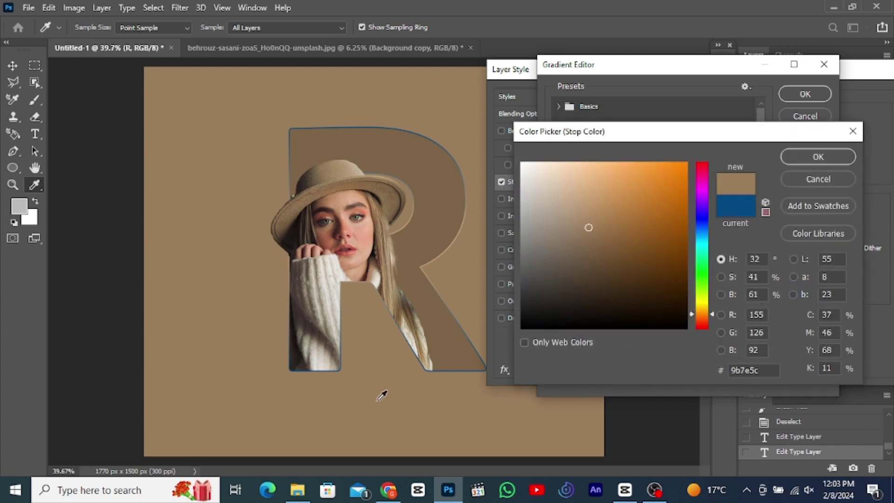
{"action": "left_click", "coordinate": [818, 156]}
{"action": "double_click", "coordinate": [705, 304]}
{"action": "left_click", "coordinate": [588, 228]}
{"action": "left_click", "coordinate": [817, 157]}
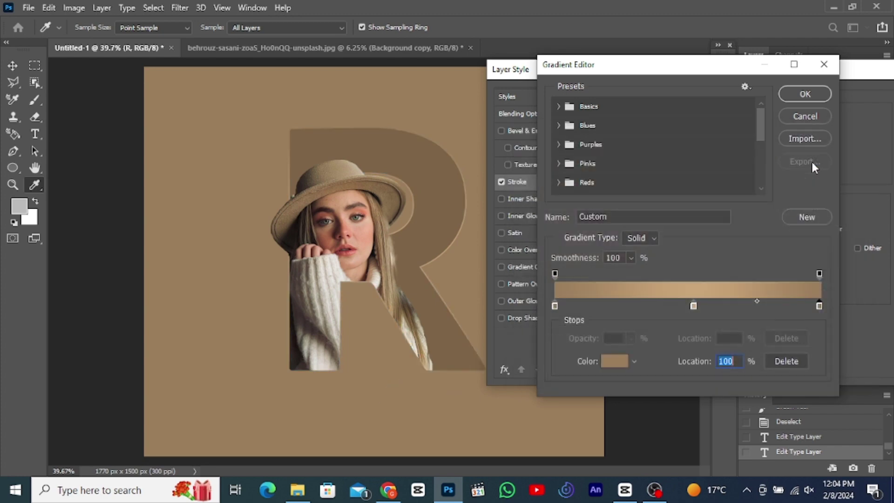
{"action": "left_click", "coordinate": [805, 94]}
Step: Add an Inner Shadow to the R at angle 48 and about 58 opacity
{"action": "left_click", "coordinate": [528, 199]}
{"action": "left_click_drag", "start_coordinate": [559, 69], "coordinate": [574, 66]}
{"action": "double_click", "coordinate": [763, 155]}
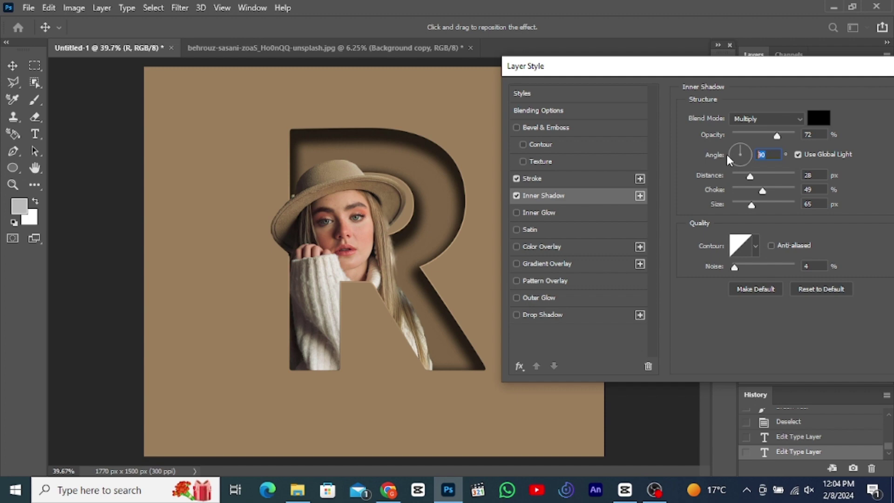
{"action": "type", "text": "48"}
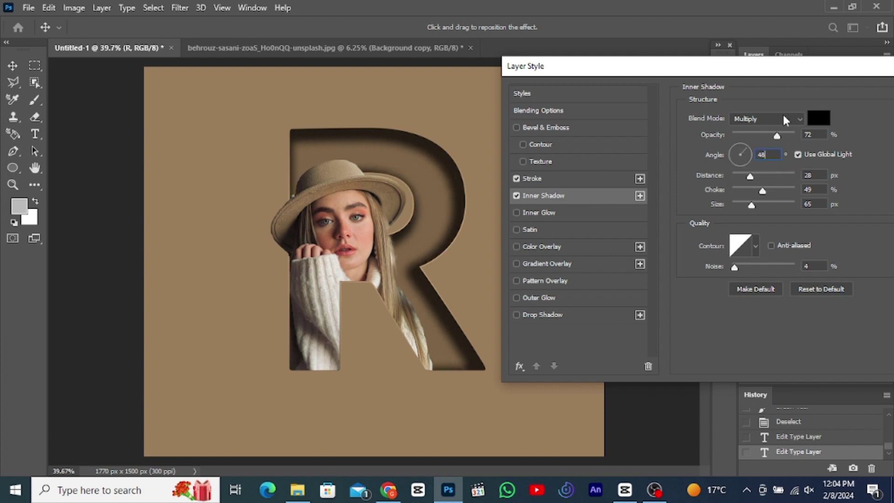
{"action": "left_click_drag", "start_coordinate": [777, 136], "coordinate": [769, 136]}
{"action": "left_click_drag", "start_coordinate": [759, 67], "coordinate": [717, 65]}
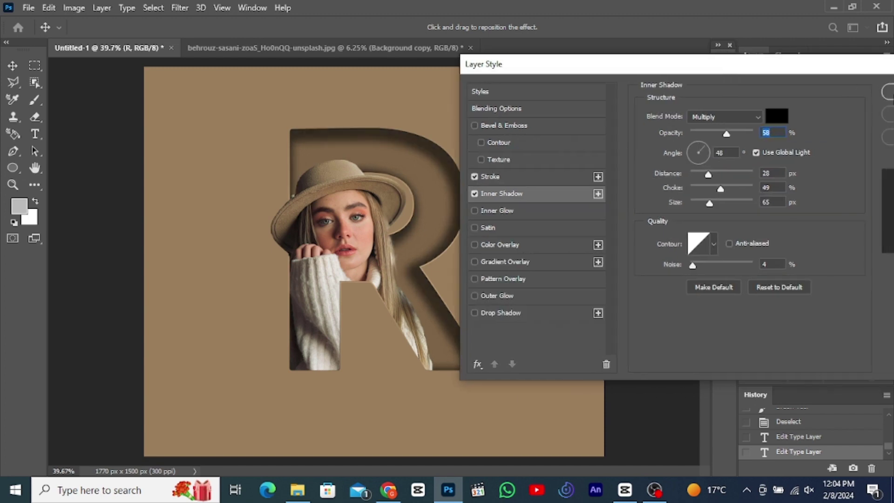
{"action": "left_click", "coordinate": [888, 91]}
{"action": "left_click", "coordinate": [832, 152]}
Step: Give the Background copy layer a drop shadow, then select the poster layers together
{"action": "double_click", "coordinate": [832, 153]}
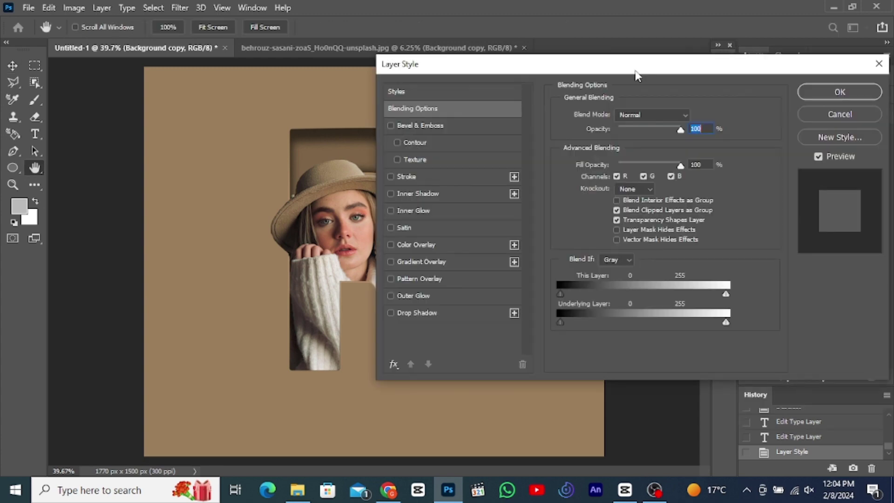
{"action": "left_click_drag", "start_coordinate": [636, 74], "coordinate": [705, 76]}
{"action": "left_click", "coordinate": [479, 314]}
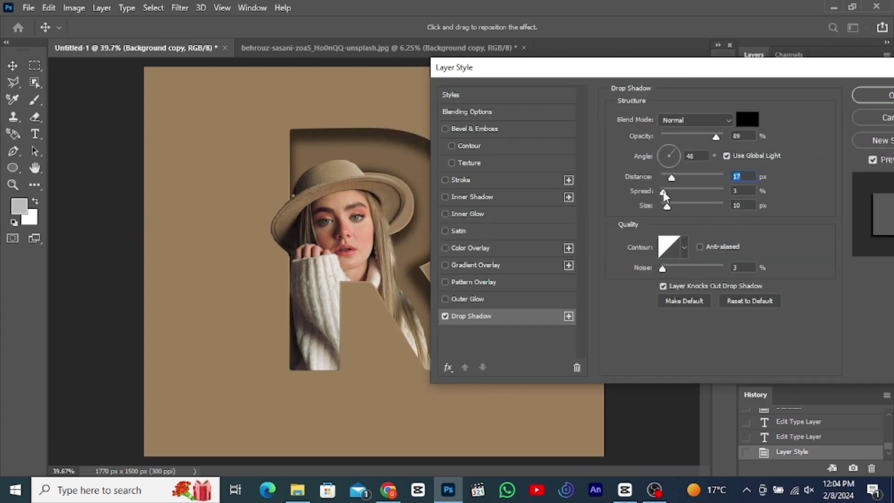
{"action": "left_click", "coordinate": [879, 96]}
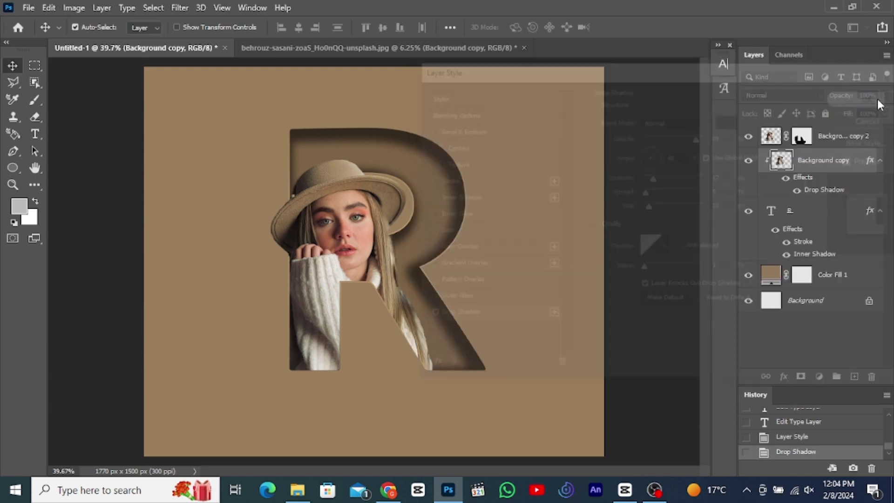
{"action": "left_click", "coordinate": [831, 137]}
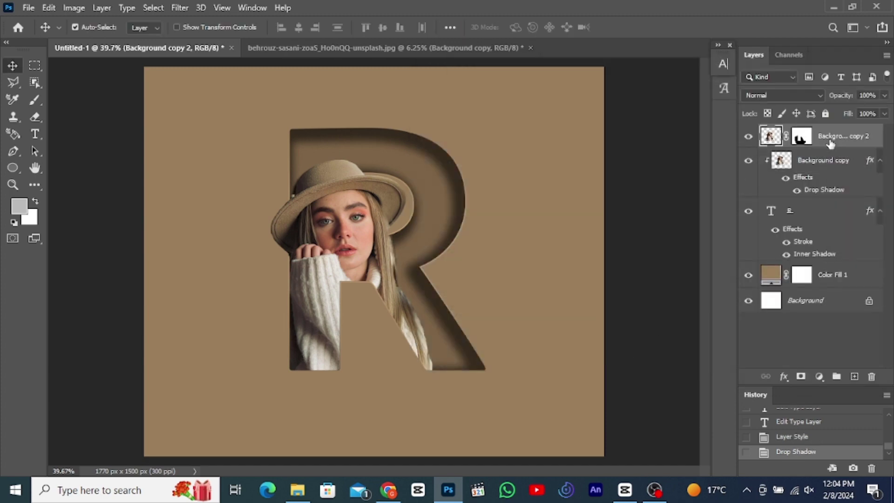
{"action": "left_click", "coordinate": [810, 275], "text": "shift"}
Step: Convert the layers to a smart object; apply Camera Raw: Texture +15, Clarity +15, Dehaze +18
{"action": "right_click", "coordinate": [811, 274]}
{"action": "left_click", "coordinate": [709, 183]}
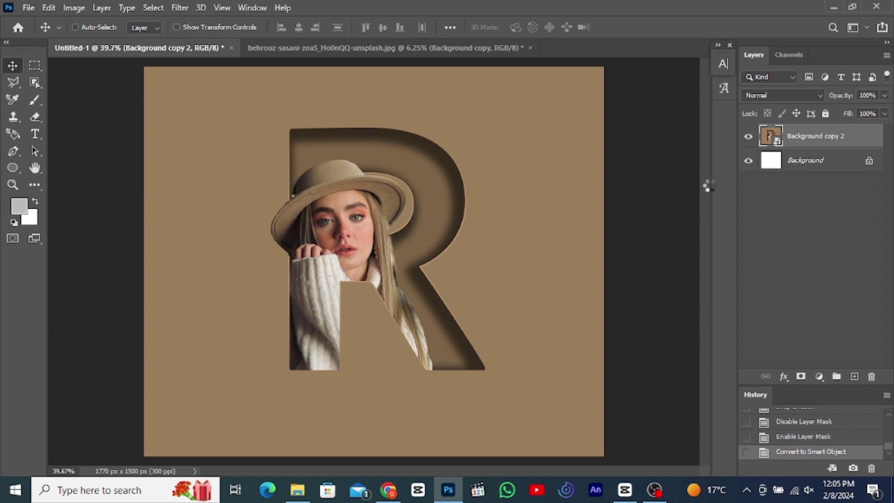
{"action": "scroll", "coordinate": [713, 210], "scroll_direction": "down", "scroll_amount": 3}
{"action": "left_click_drag", "start_coordinate": [708, 206], "coordinate": [723, 207]}
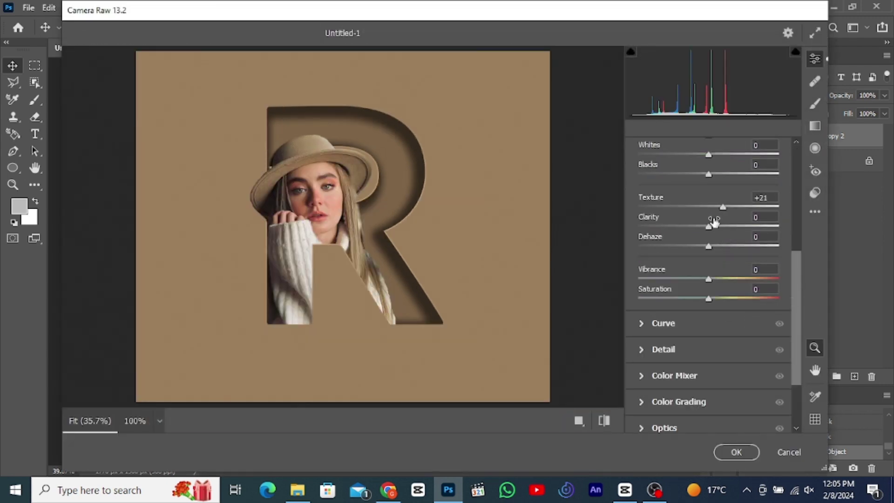
{"action": "left_click_drag", "start_coordinate": [708, 246], "coordinate": [720, 246]}
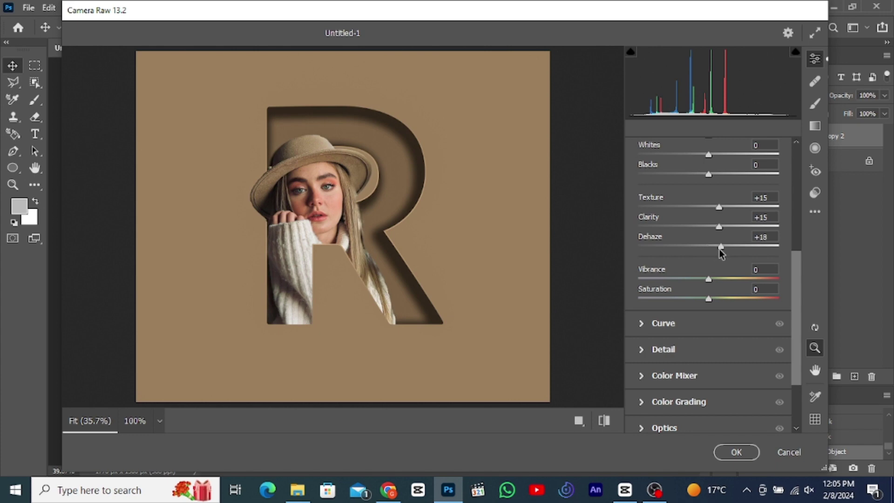
{"action": "key", "text": "Return"}
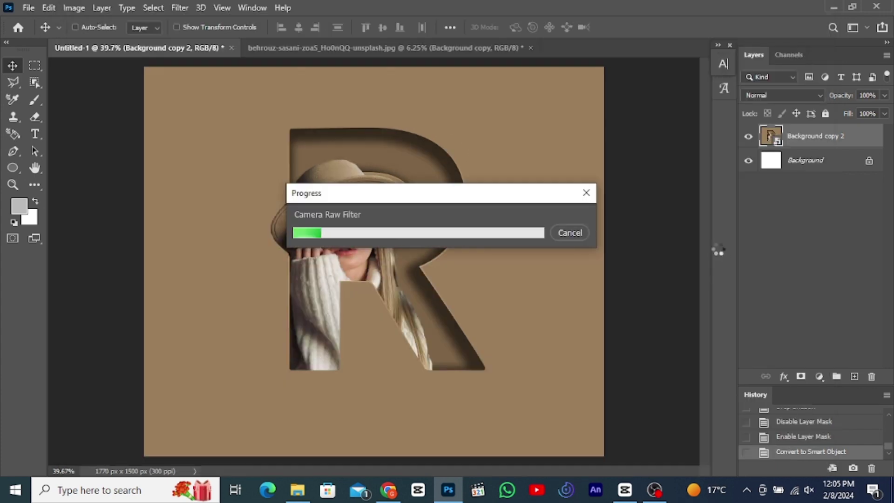